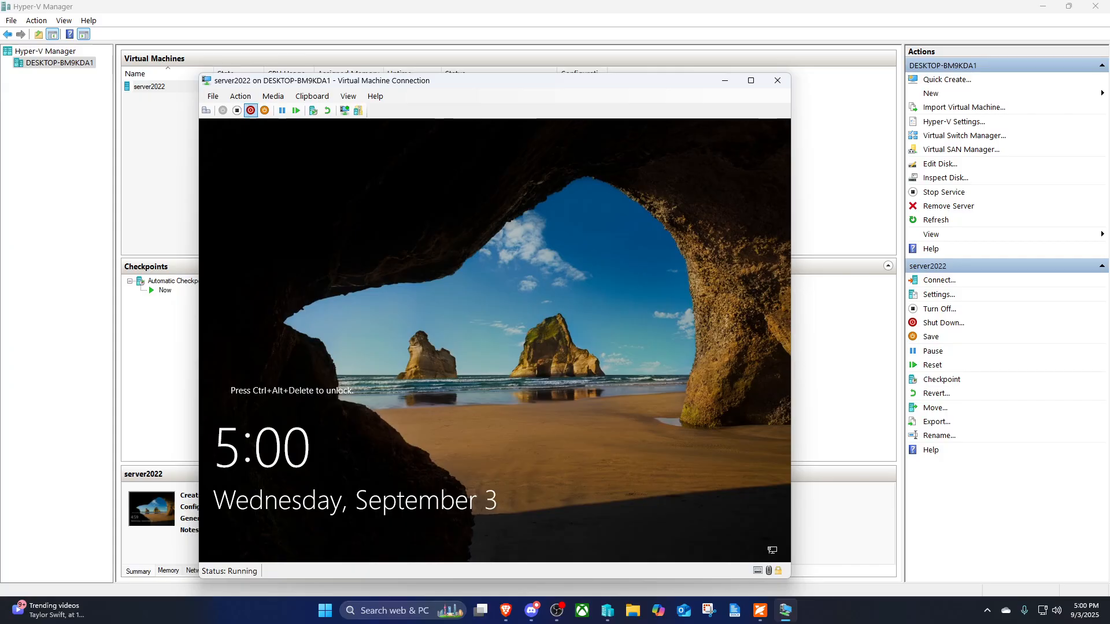
- Send Ctrl+Alt+Delete to the server2022 VM and sign in as Administrator with the account password
click(241, 96)
click(295, 108)
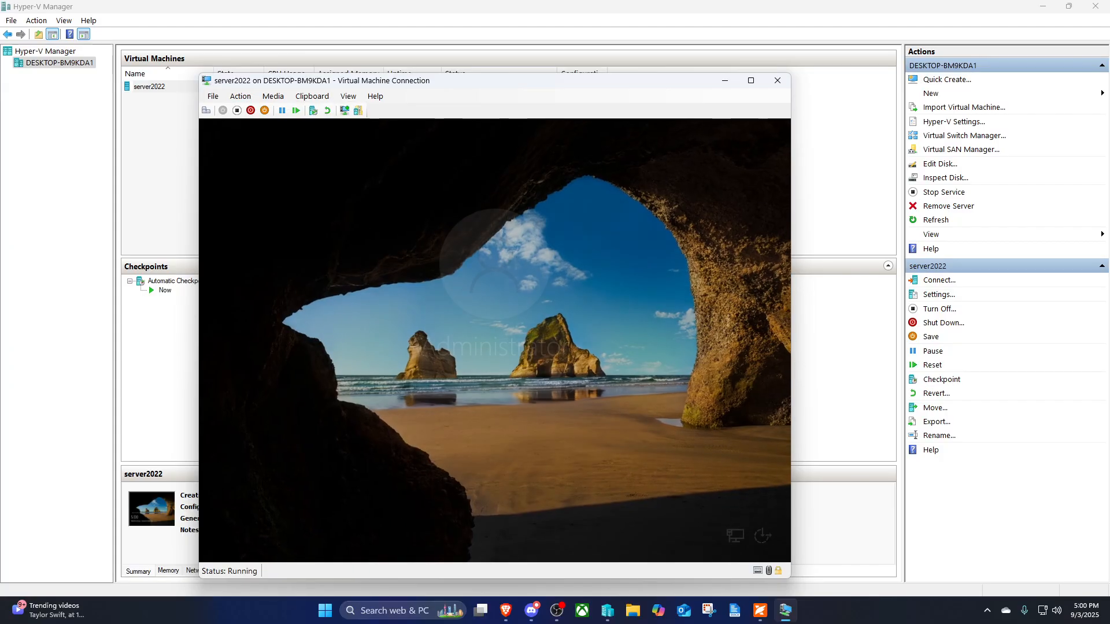
text(P@ssw0rd)
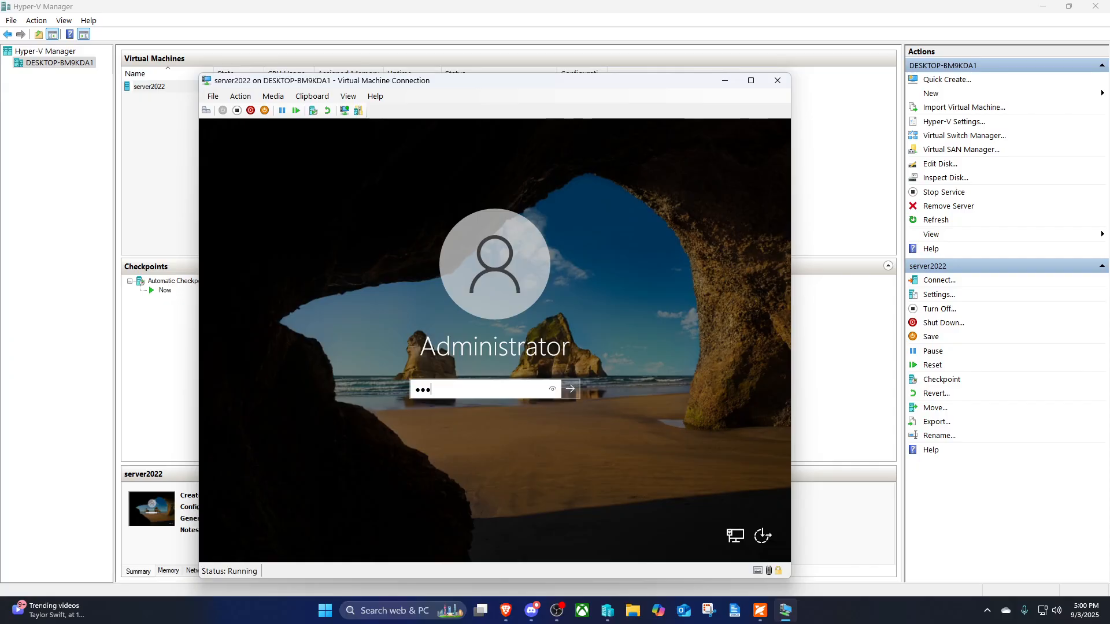
key(Return)
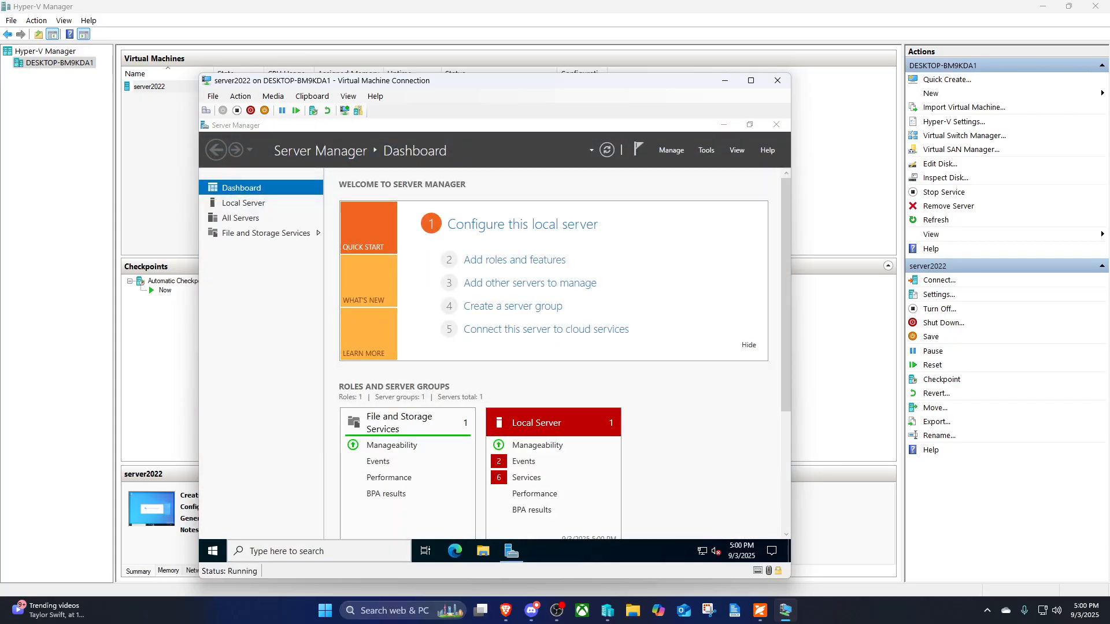
- Run ipconfig /all in an elevated Command Prompt, showing host SeaDC at 172.20.54.135
click(319, 551)
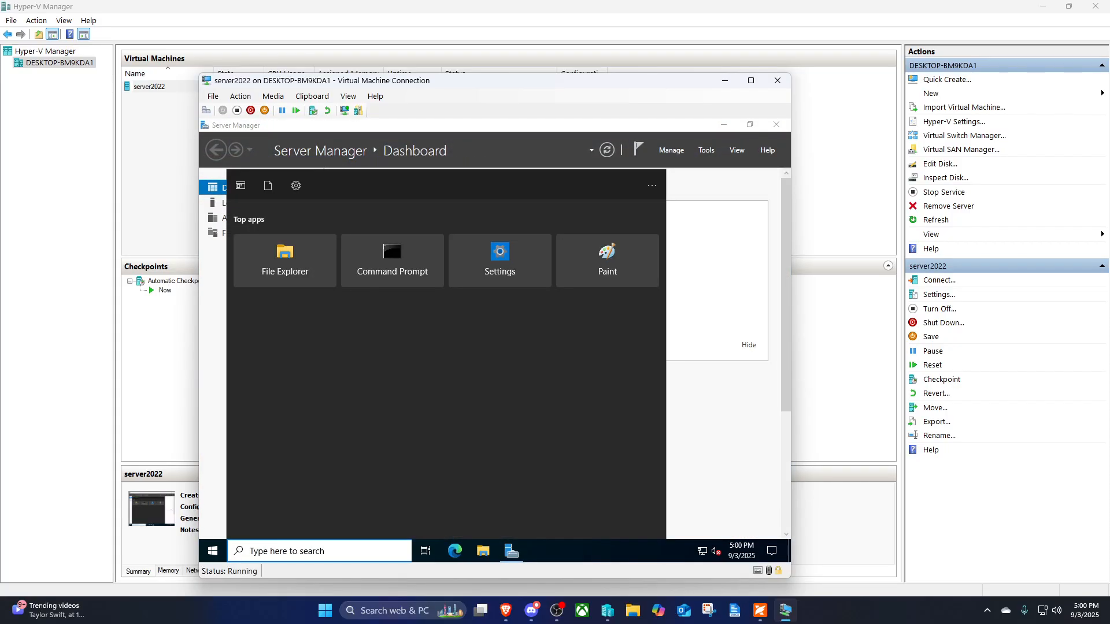
right_click(387, 280)
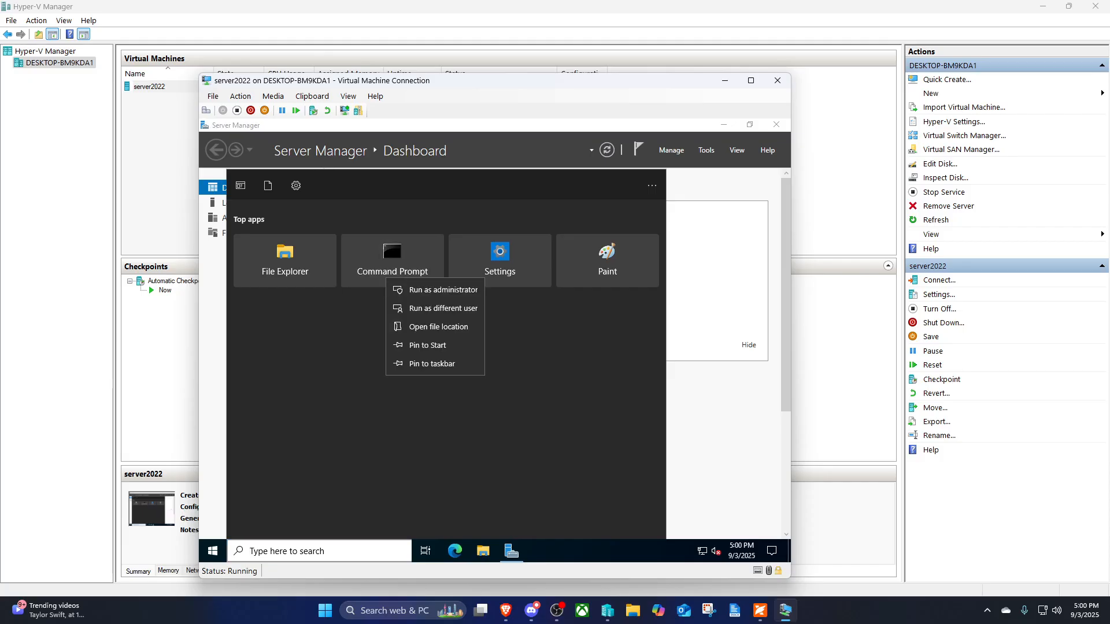
click(444, 289)
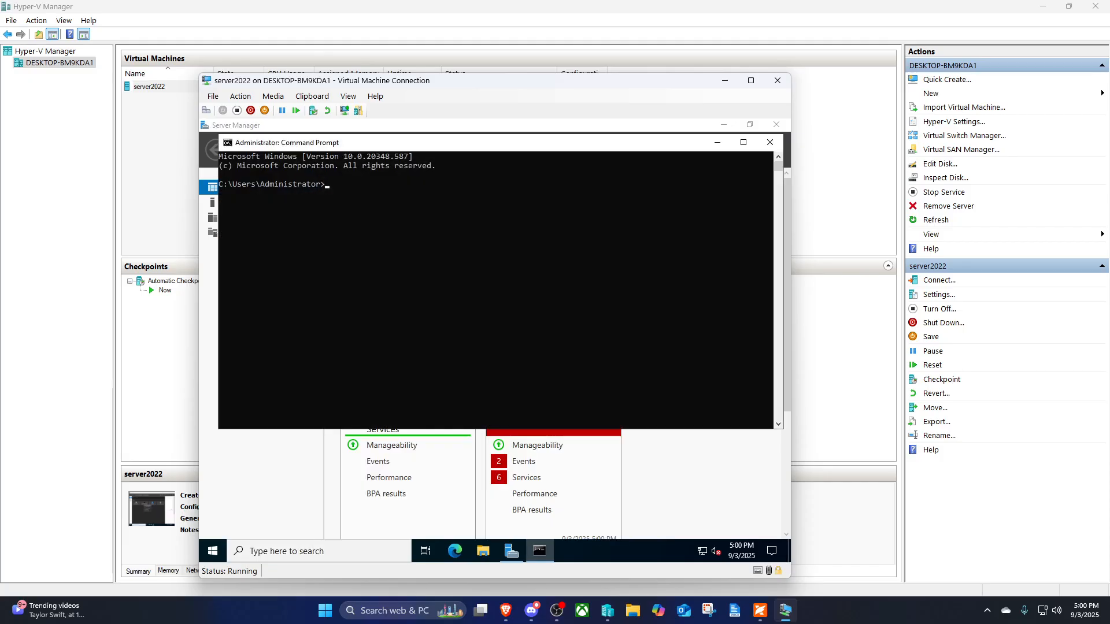
text(ipco)
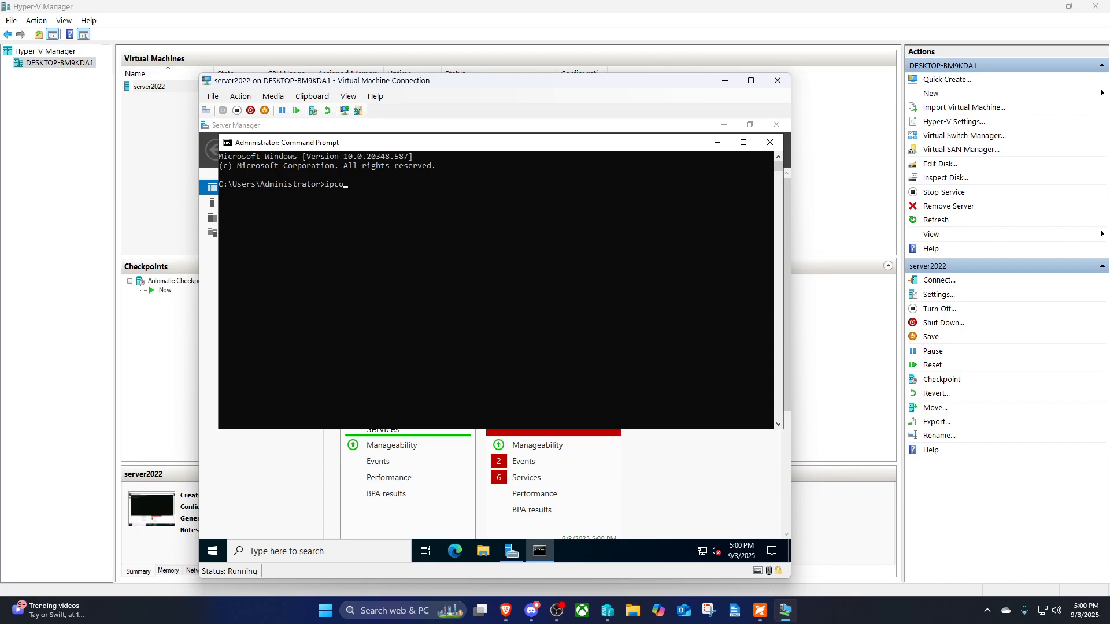
text(nfig /all)
key(Return)
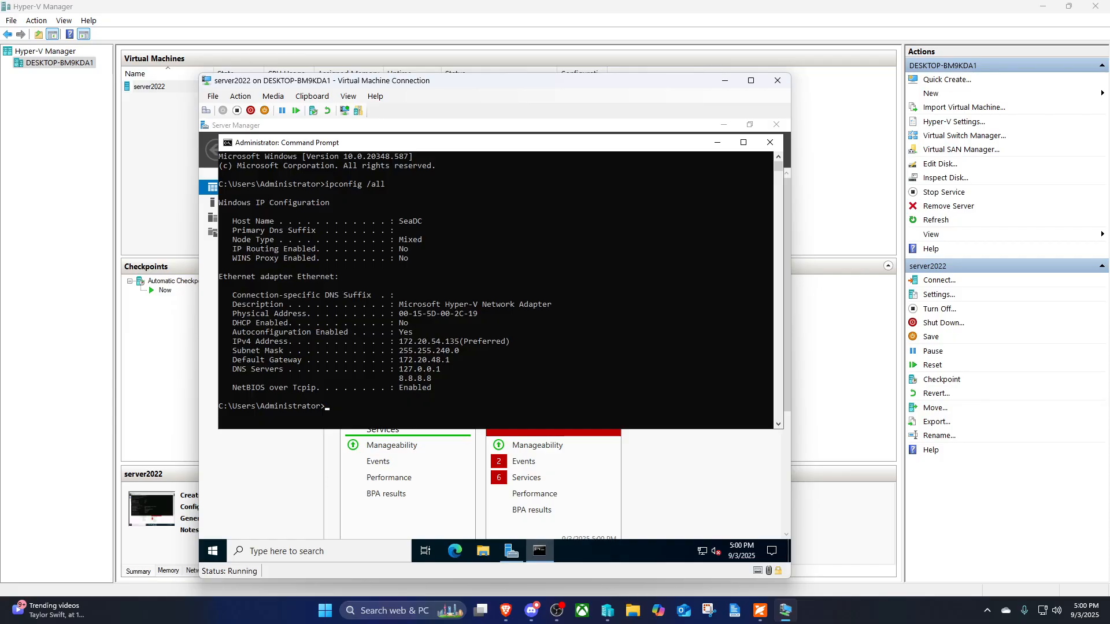
- Close the Command Prompt window to return to the Server Manager Dashboard
click(770, 142)
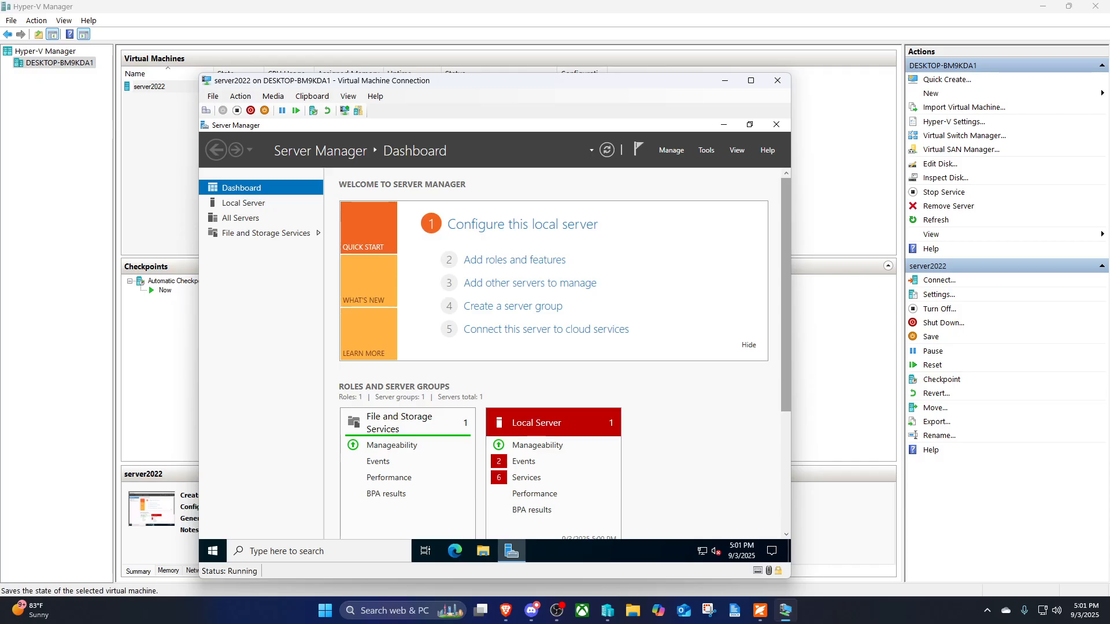
- Start Add Roles and Features with role-based installation, targeting SeaDC, up to server role selection
click(671, 150)
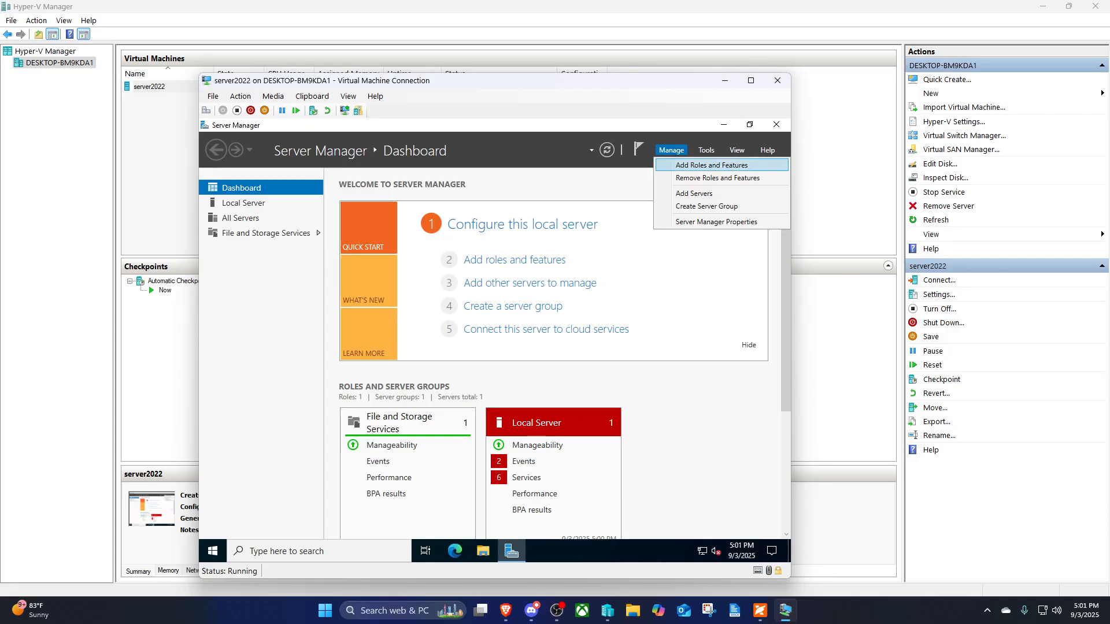
click(711, 165)
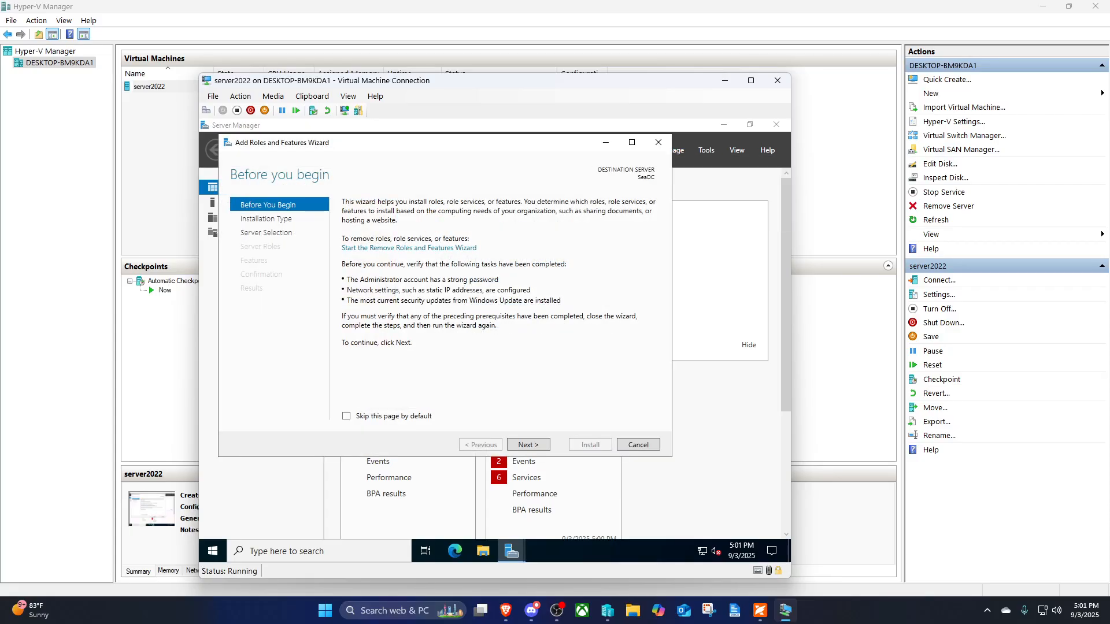
click(528, 445)
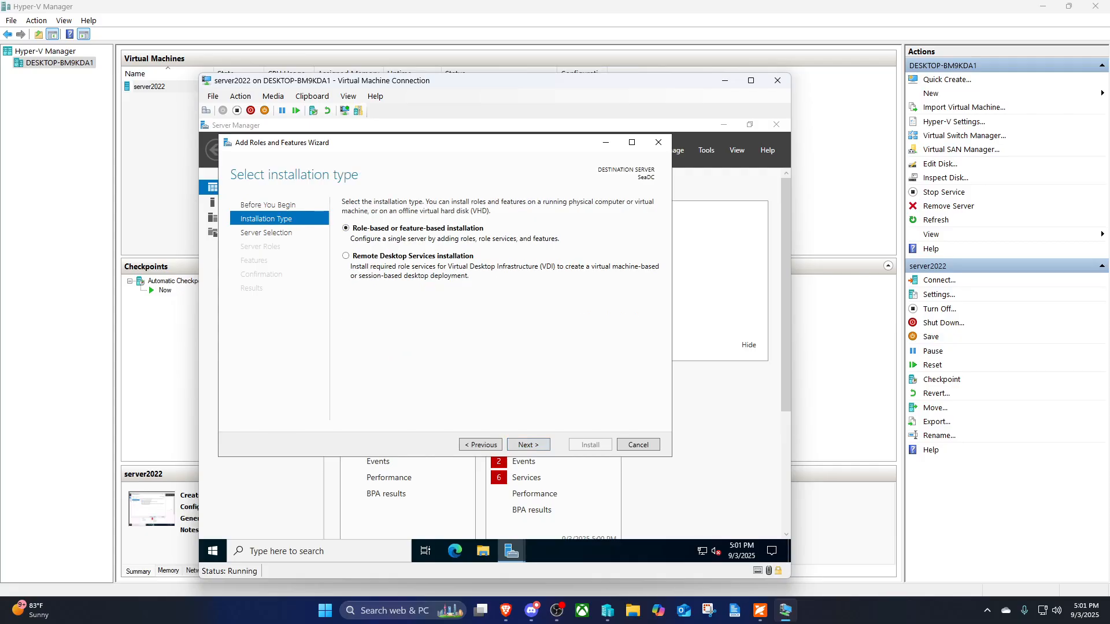
click(528, 445)
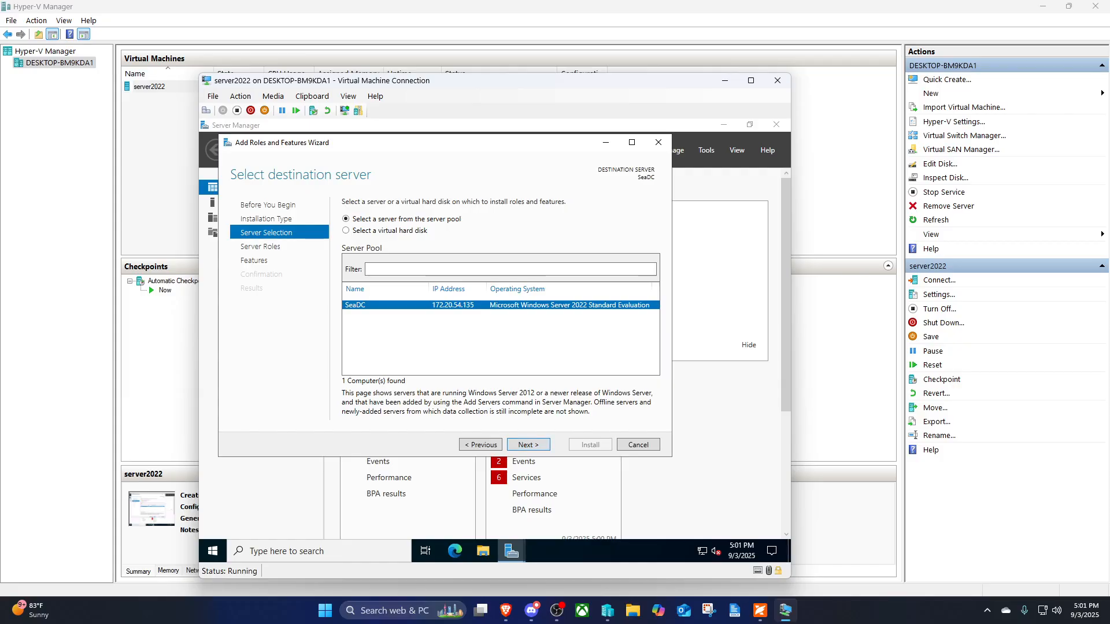
key(Return)
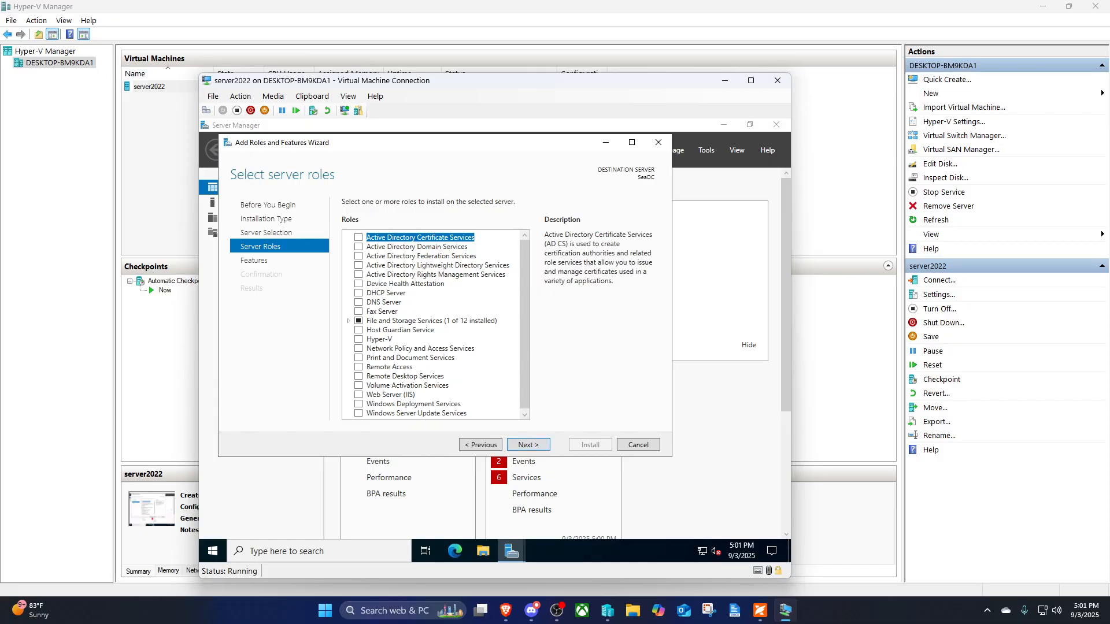
- Select Active Directory Domain Services with its management features and advance to Confirmation
click(358, 247)
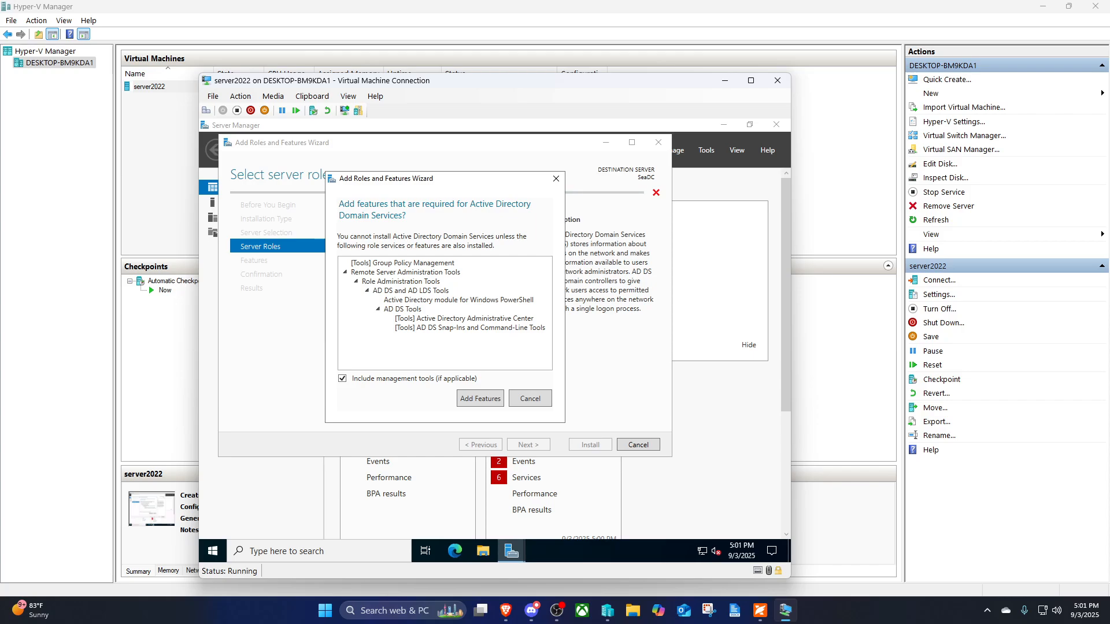
key(Return)
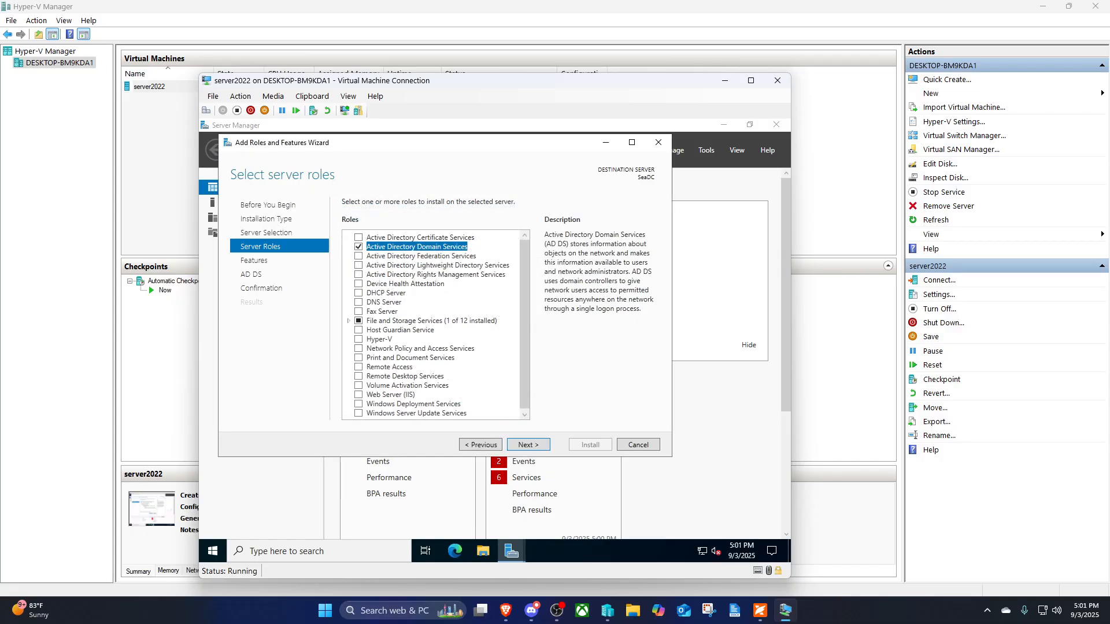
key(Return)
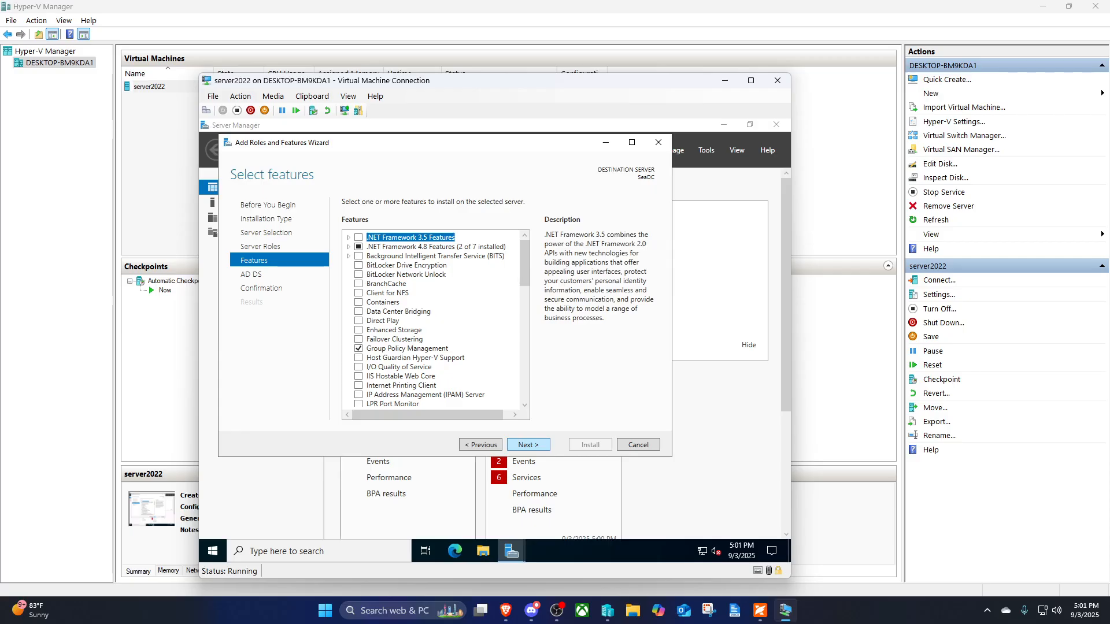
key(Return)
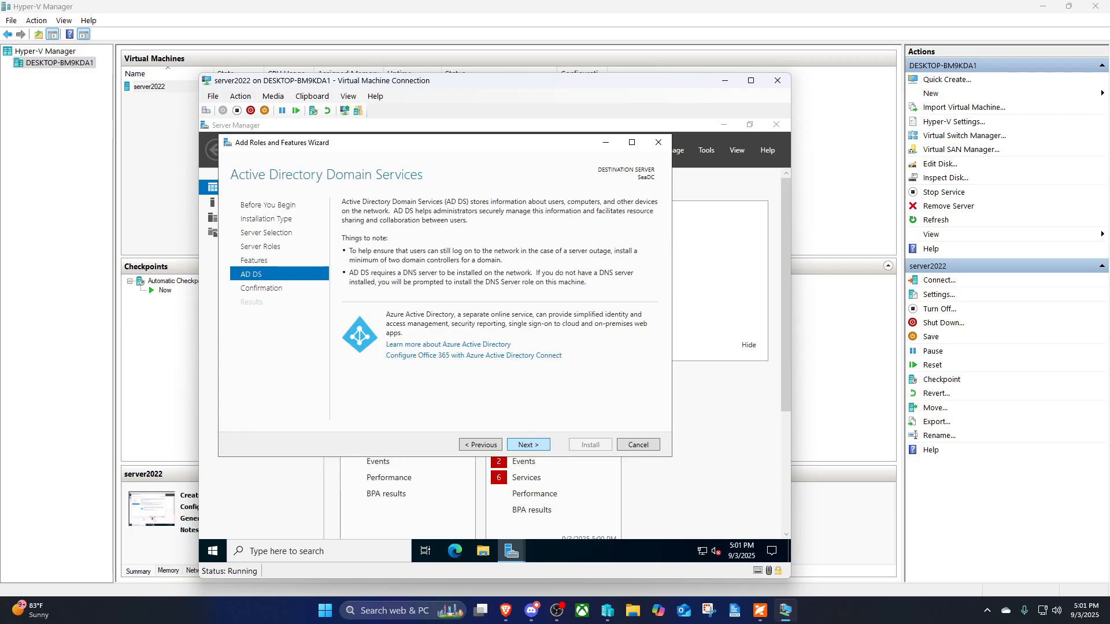
key(Return)
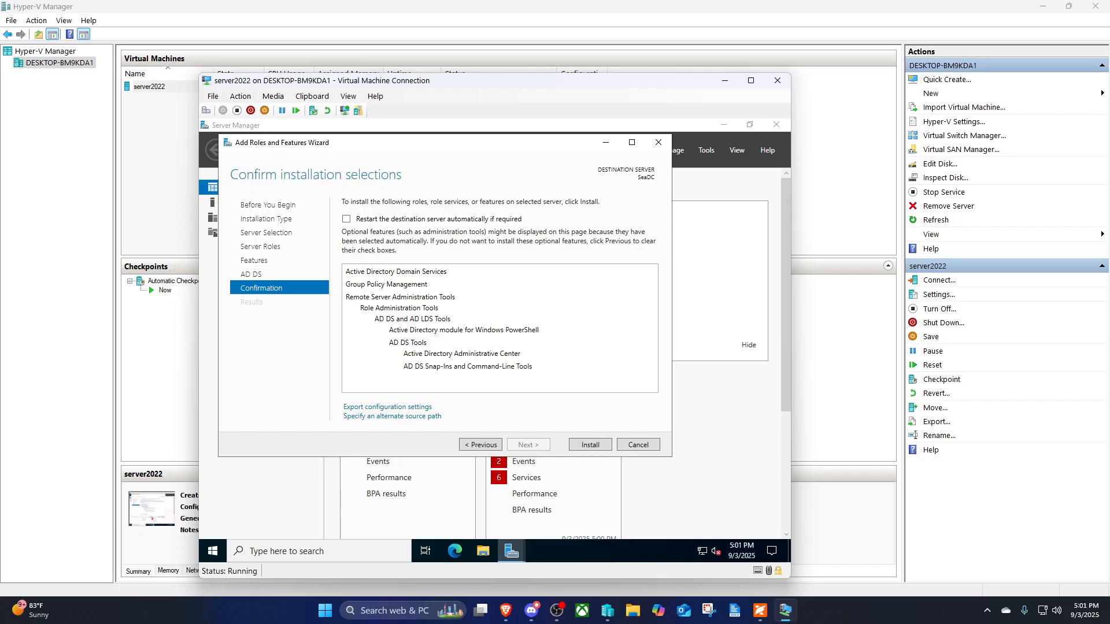
- Install AD DS and its management tools on SeaDC
key(Return)
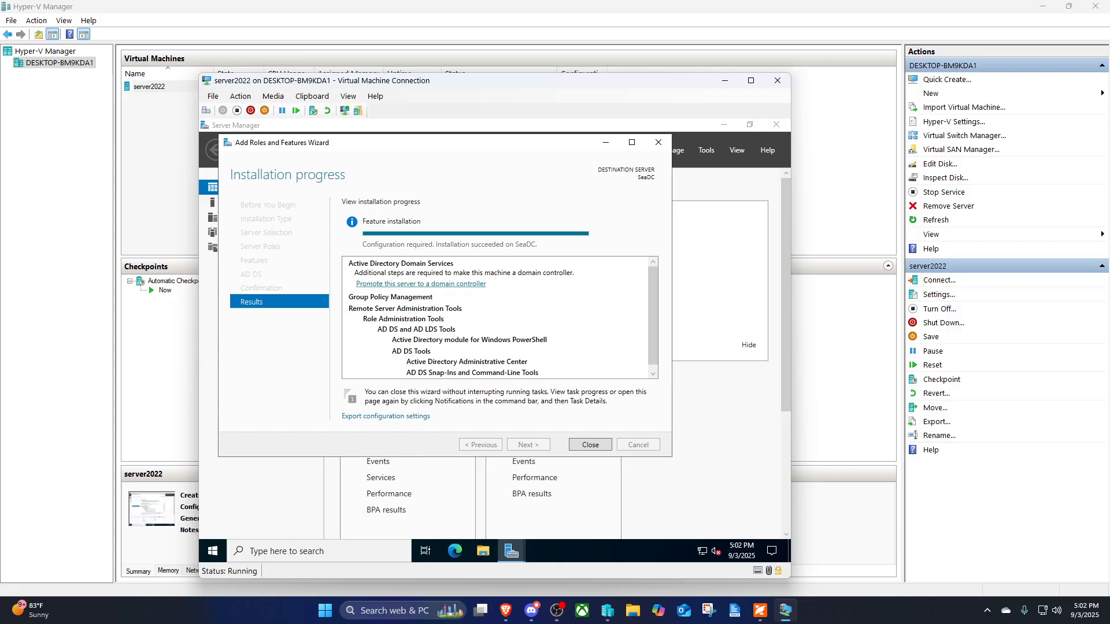
- Promote the server by adding a new forest with root domain seattle.contoso
click(421, 284)
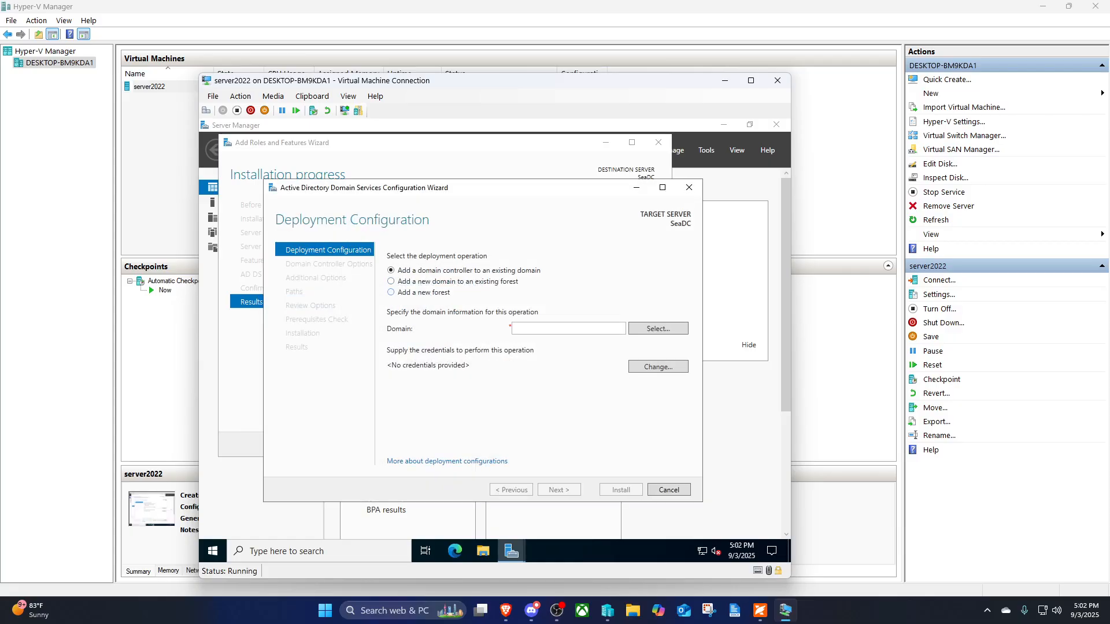
click(421, 292)
click(568, 329)
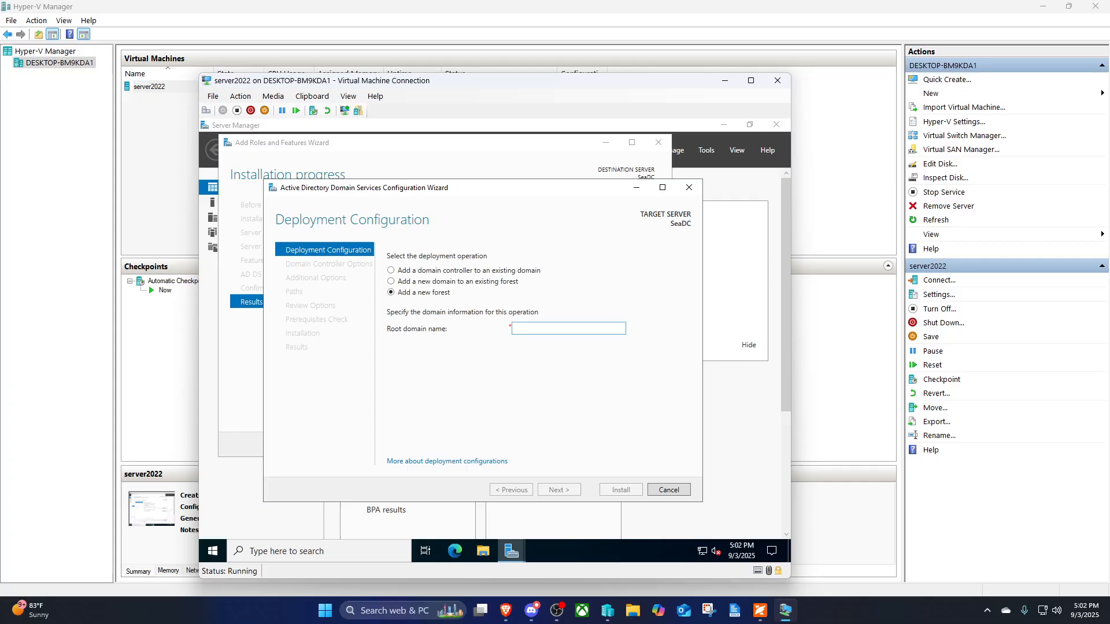
text(seattle.com)
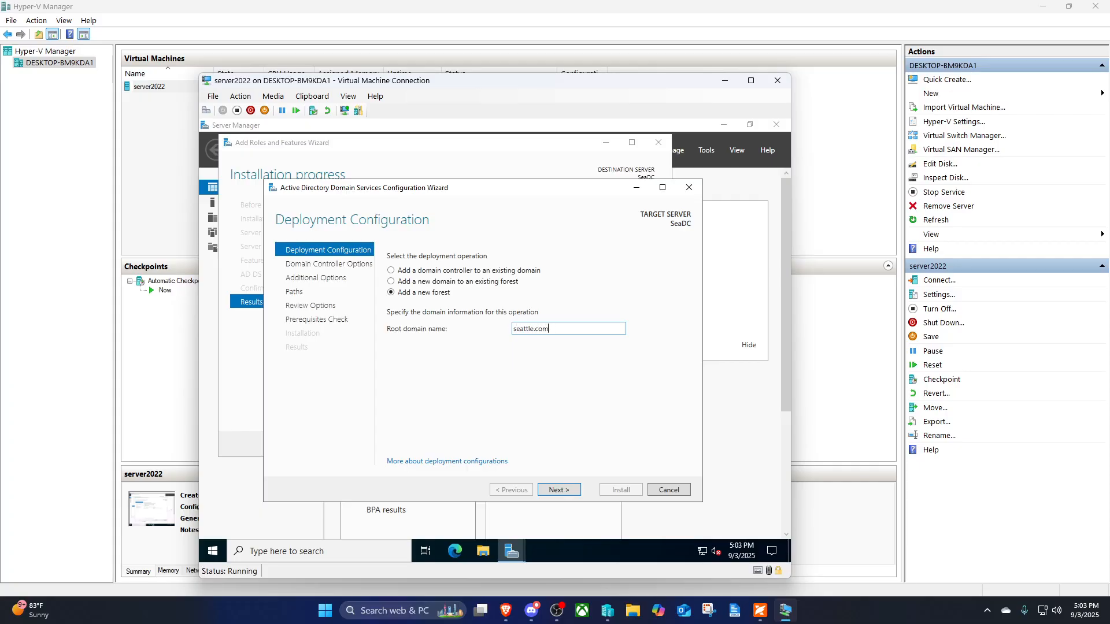
key(BackSpace)
text(ntoso)
key(Return)
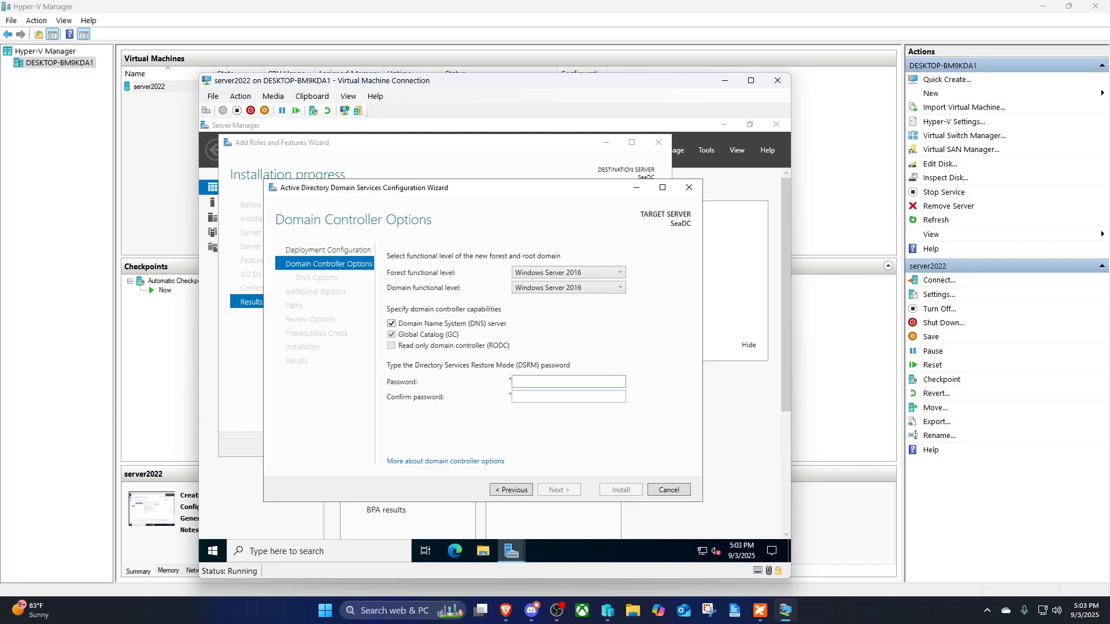
- Enter and confirm the Directory Services Restore Mode password
text(@ssw0rd)
key(Tab)
text(P)
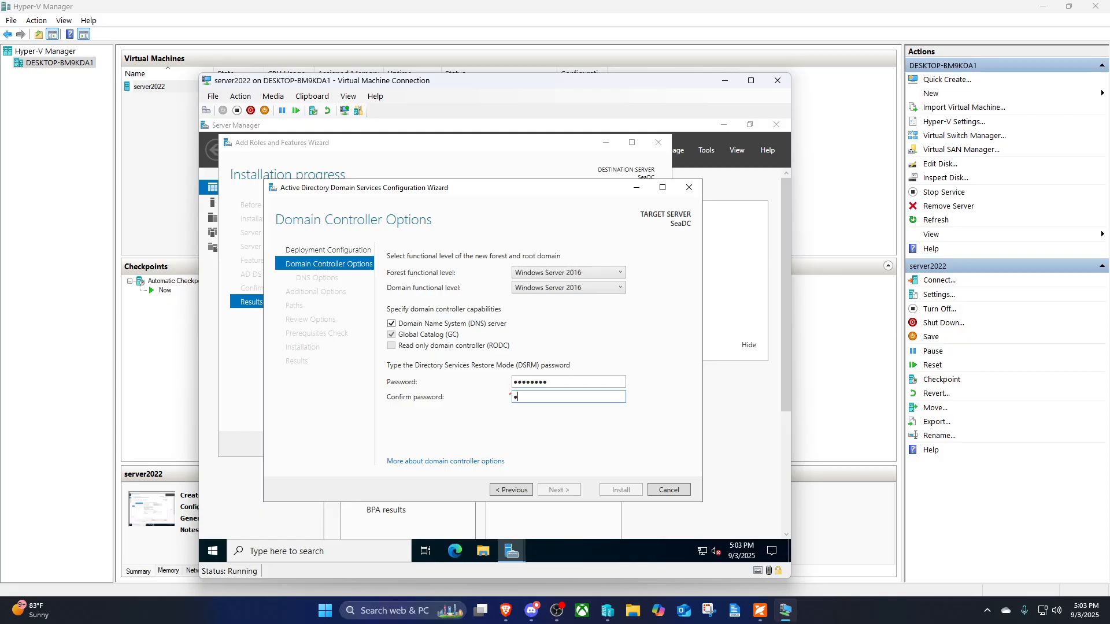
text(@ssw0rd)
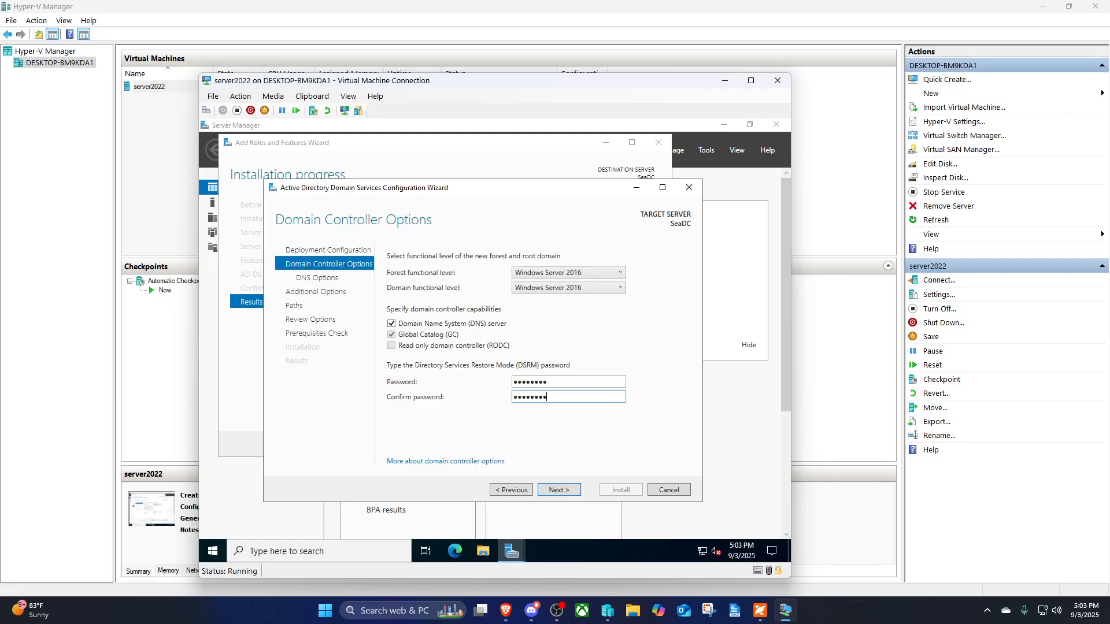
- Accept the DNS options, NetBIOS name SEATTLE and default database, log and SYSVOL paths
key(Return)
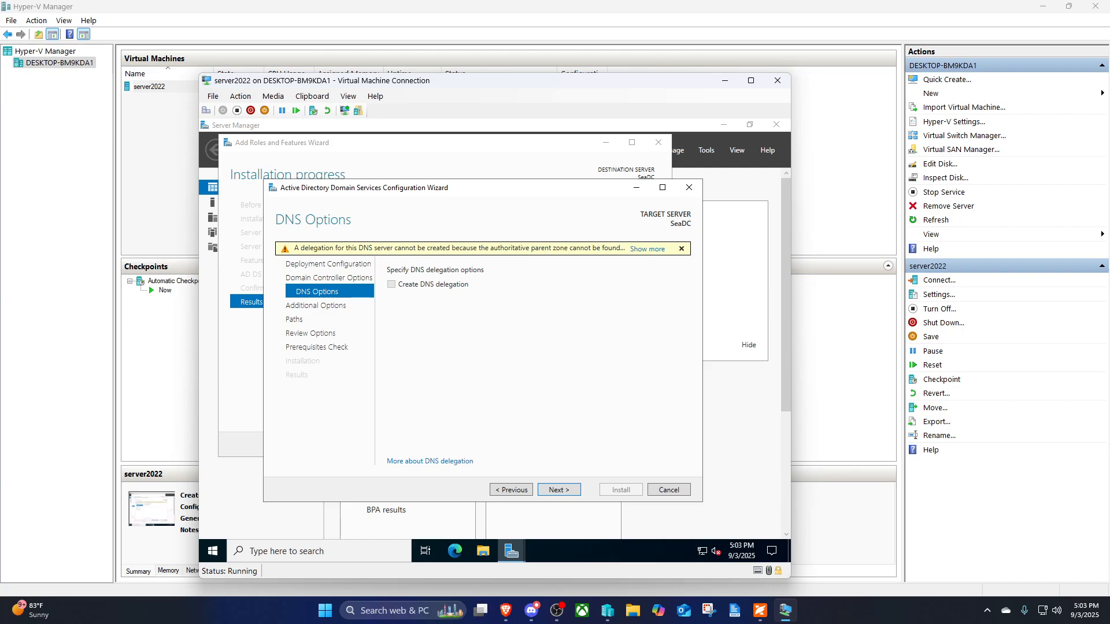
key(Return)
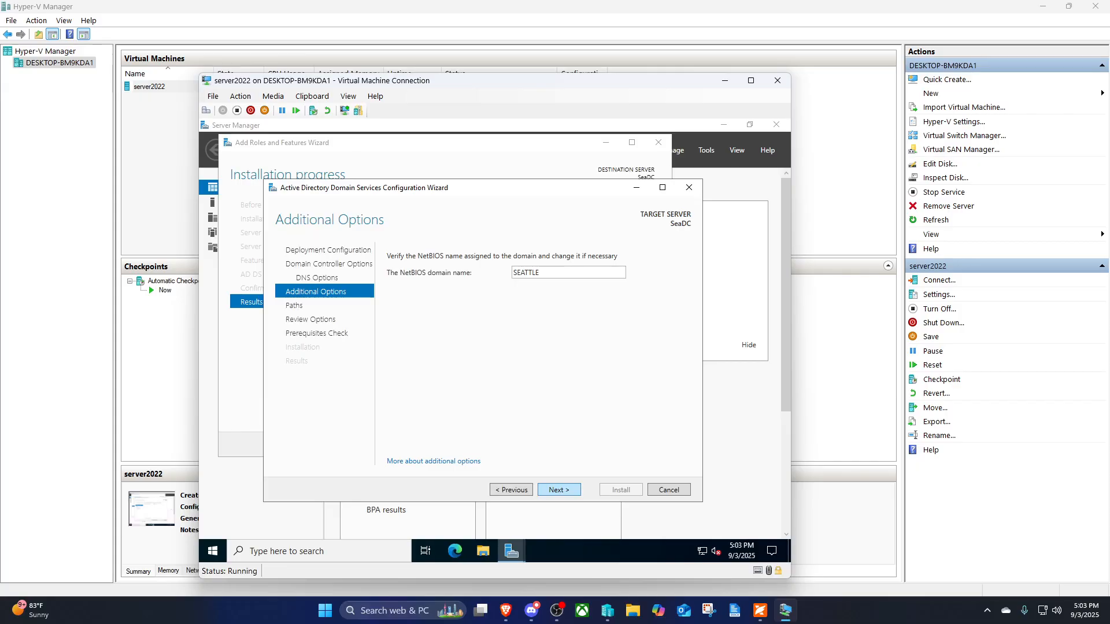
key(Return)
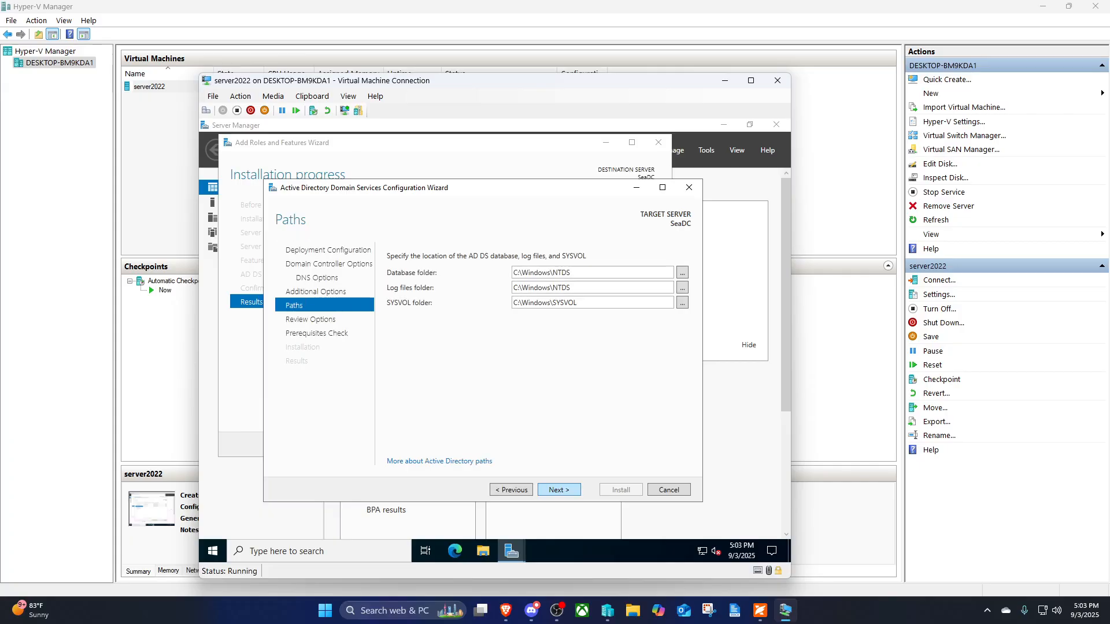
click(559, 490)
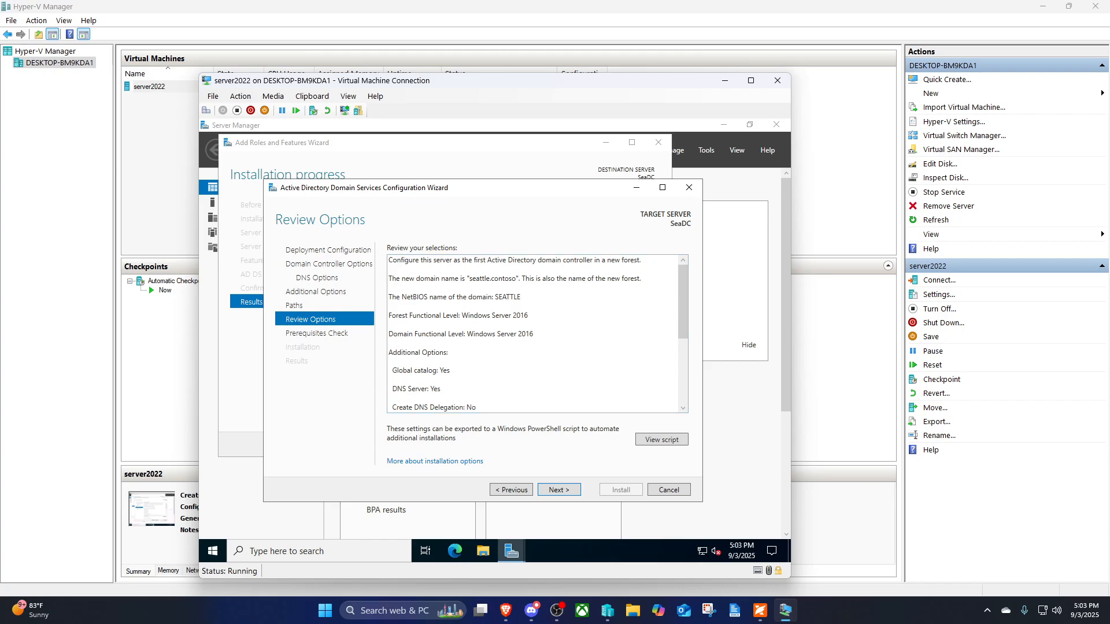
- Pass the prerequisites check and install, promoting SeaDC to a domain controller
key(Return)
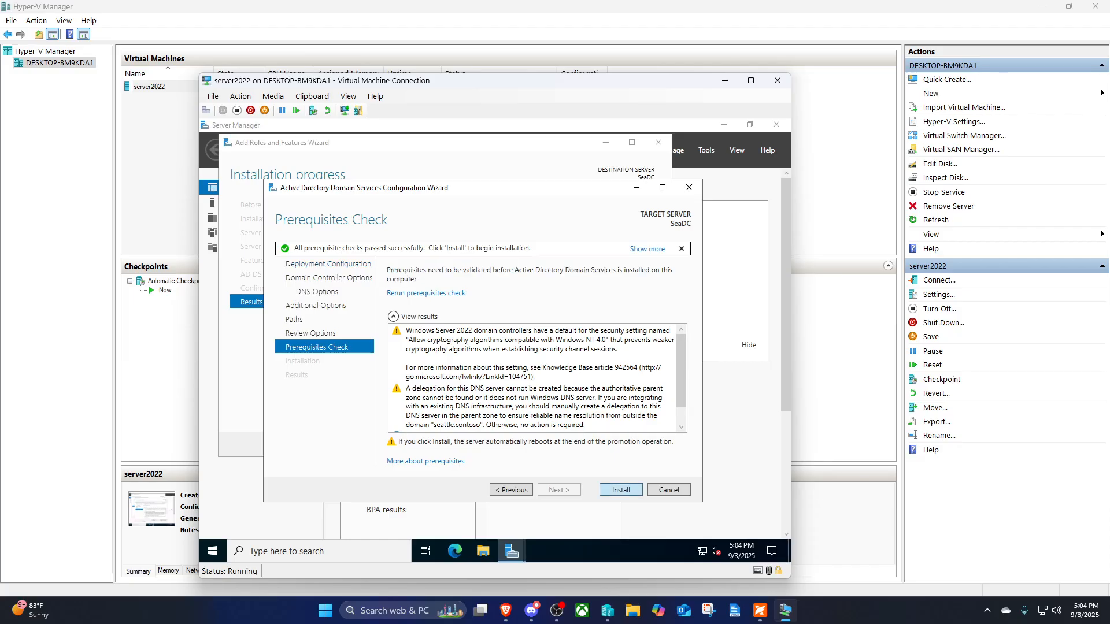
click(621, 490)
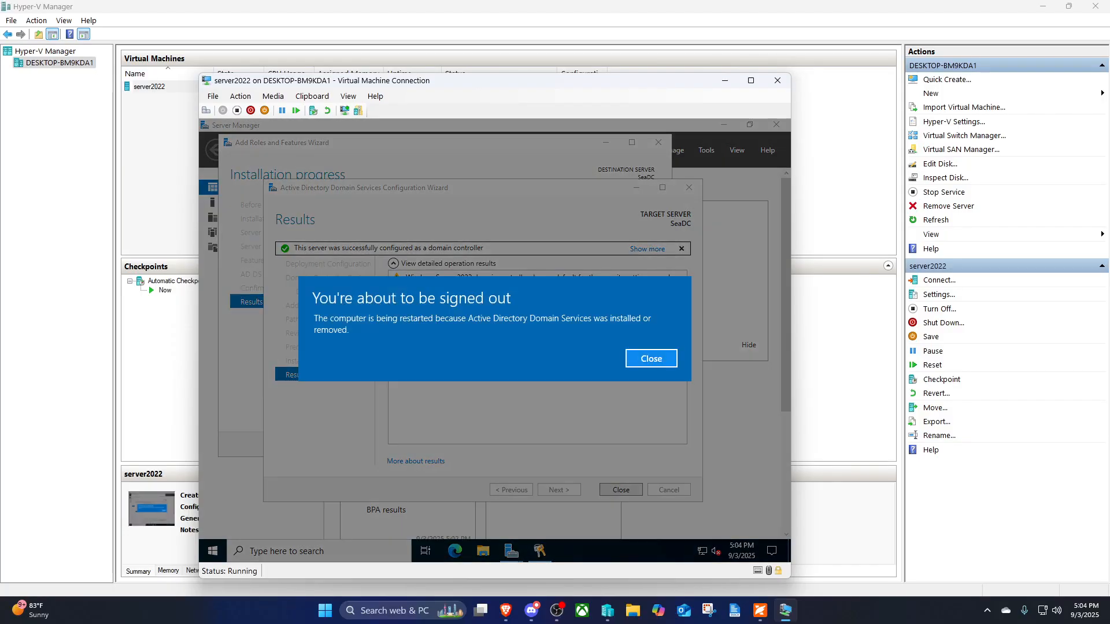
- Dismiss the sign-out warning and wait for the SEATTLE\Administrator sign-in screen after restart
key(Return)
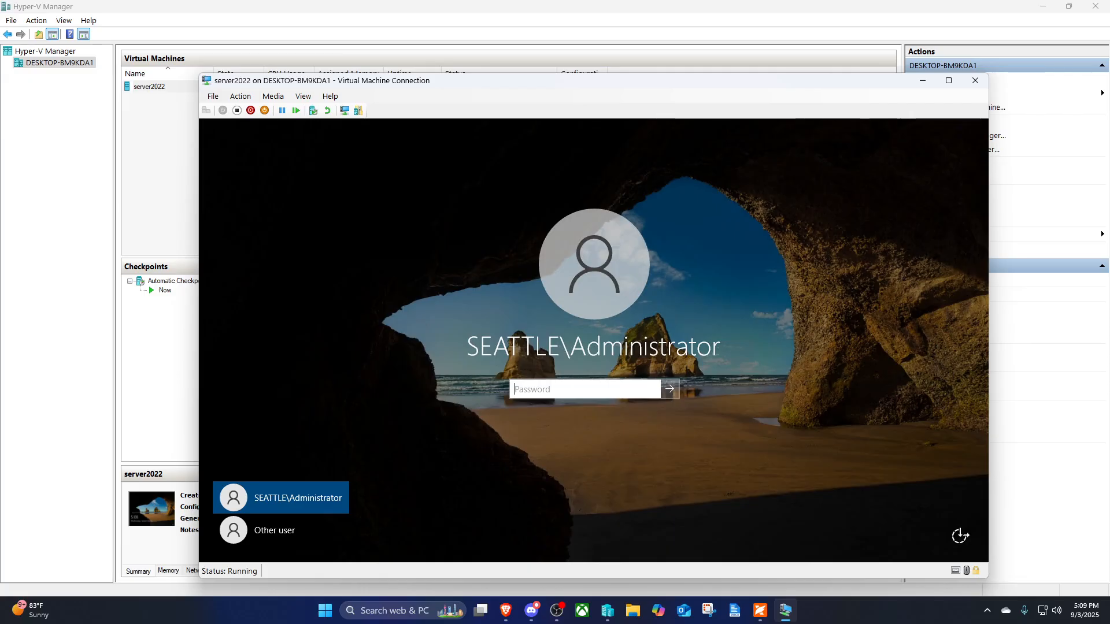
- Sign in as SEATTLE\Administrator with the account password to reach Server Manager
text(••••••••)
key(Return)
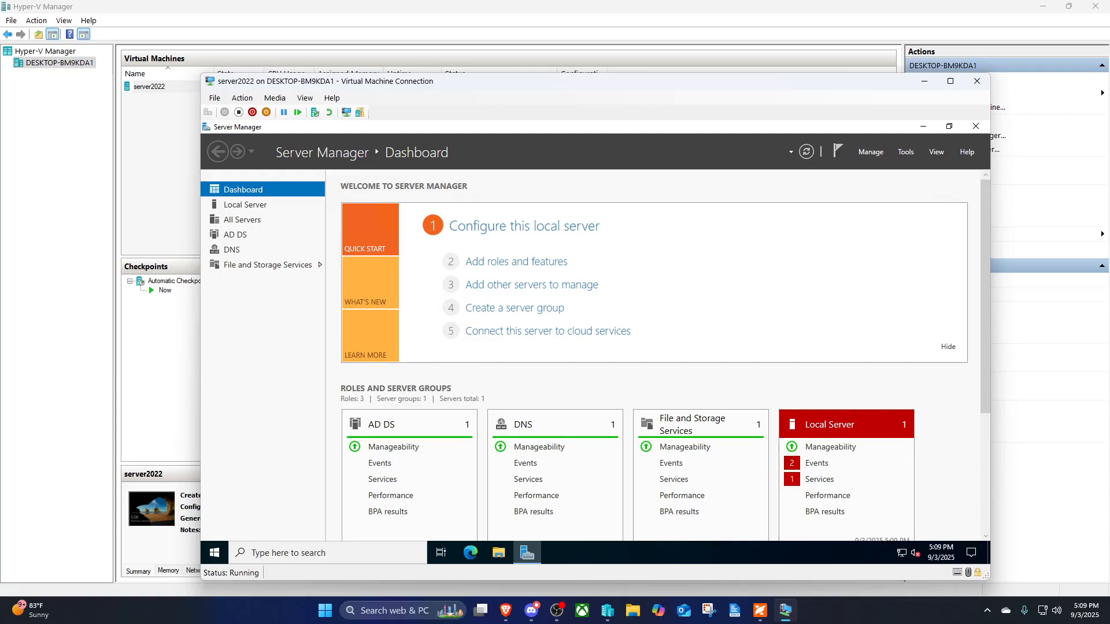
click(905, 151)
click(861, 218)
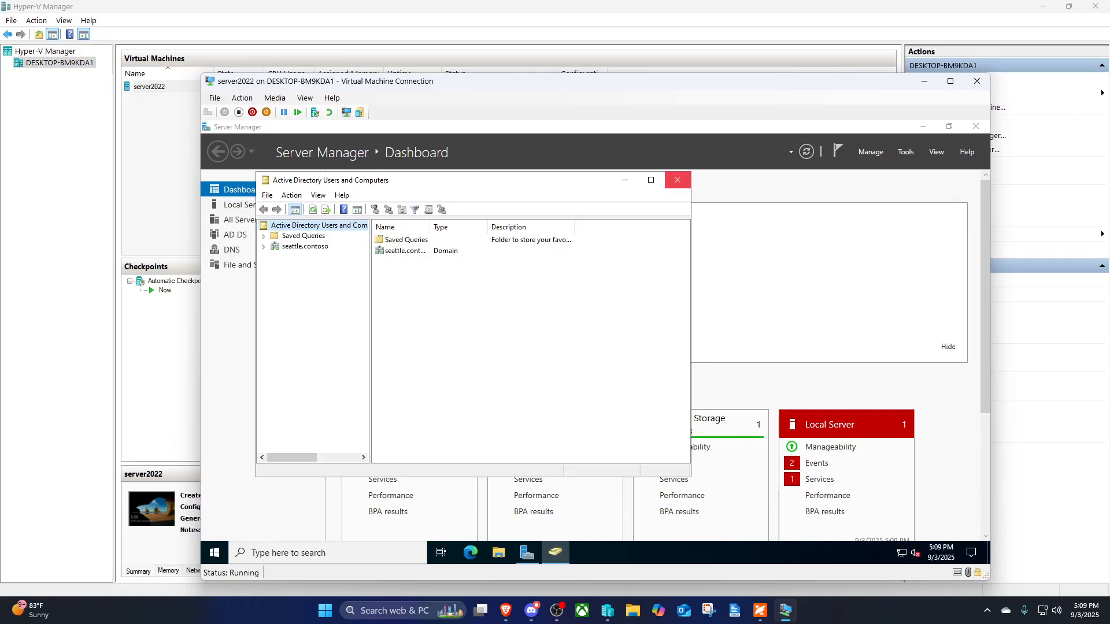
click(678, 180)
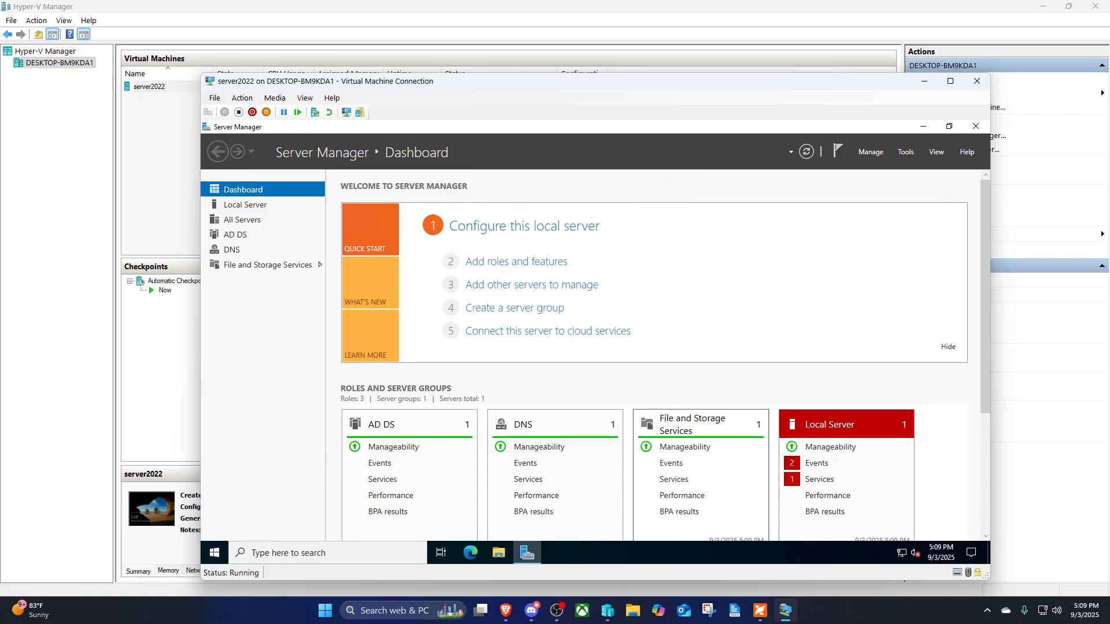